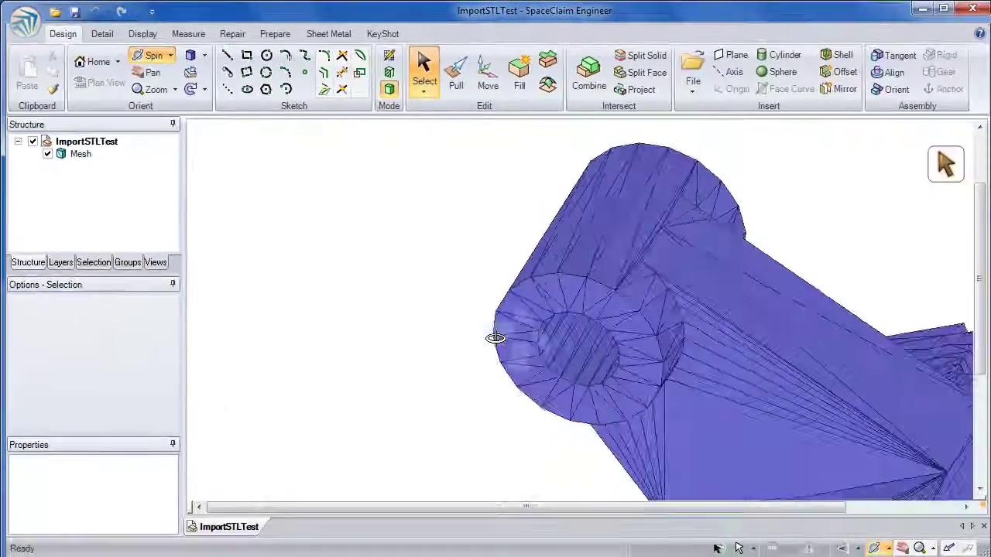
Spin the ImportSTLTest mesh to look down its bore.
{"action": "left_click_drag", "start_coordinate": [496, 338], "coordinate": [576, 343]}
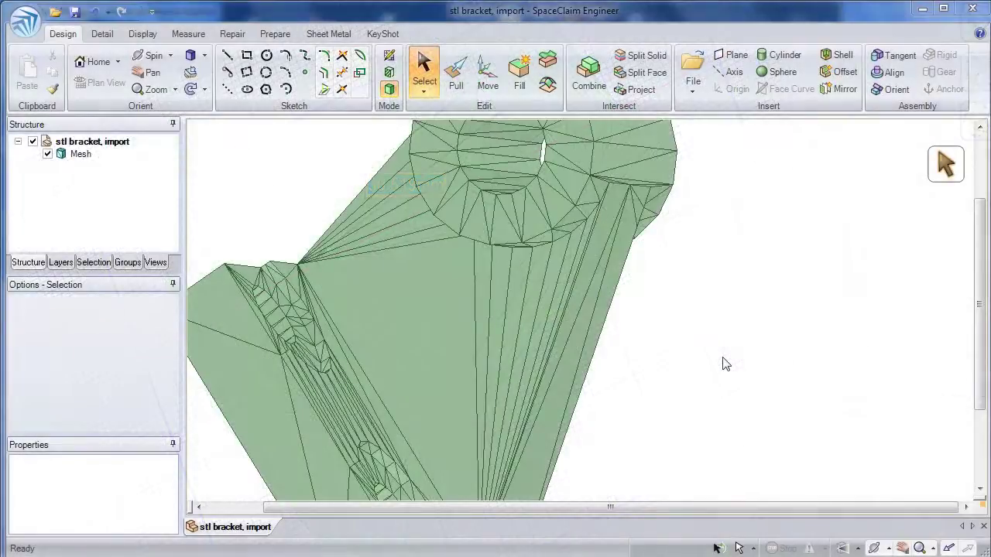
Insert a plane through two bracket mesh edges and sketch an edge line with a tangent arc around the ring.
{"action": "left_click", "coordinate": [422, 256]}
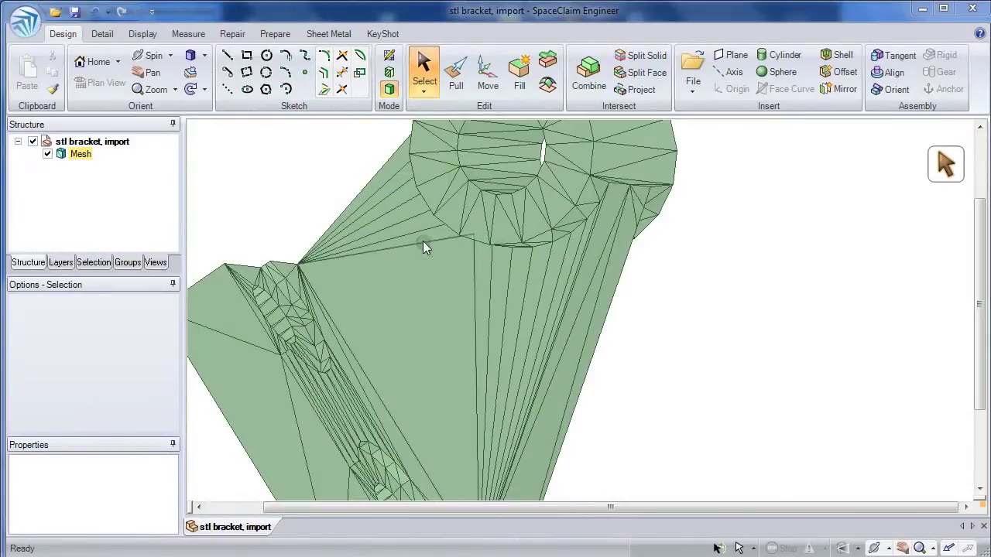
{"action": "left_click", "coordinate": [422, 241]}
{"action": "left_click", "coordinate": [475, 281]}
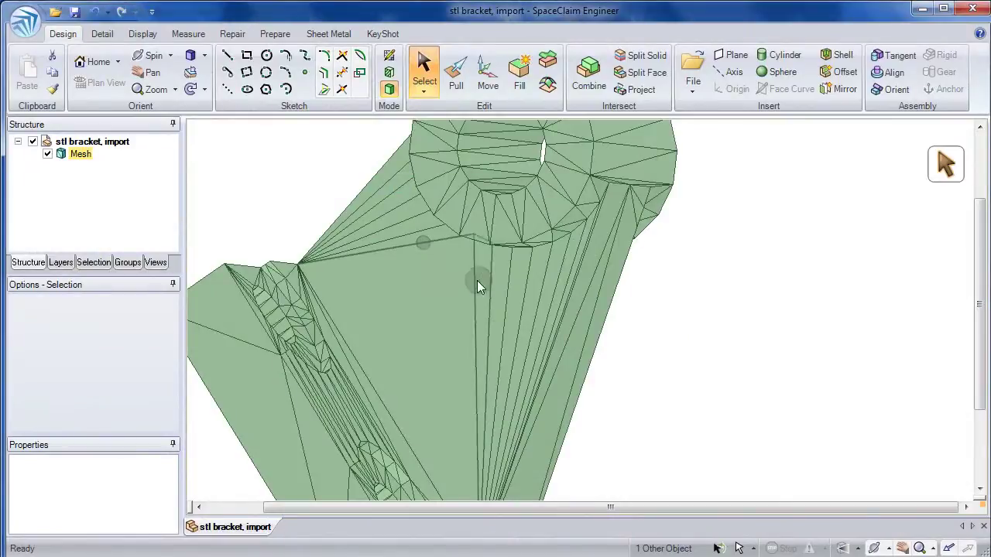
{"action": "left_click", "coordinate": [373, 388], "text": "ctrl"}
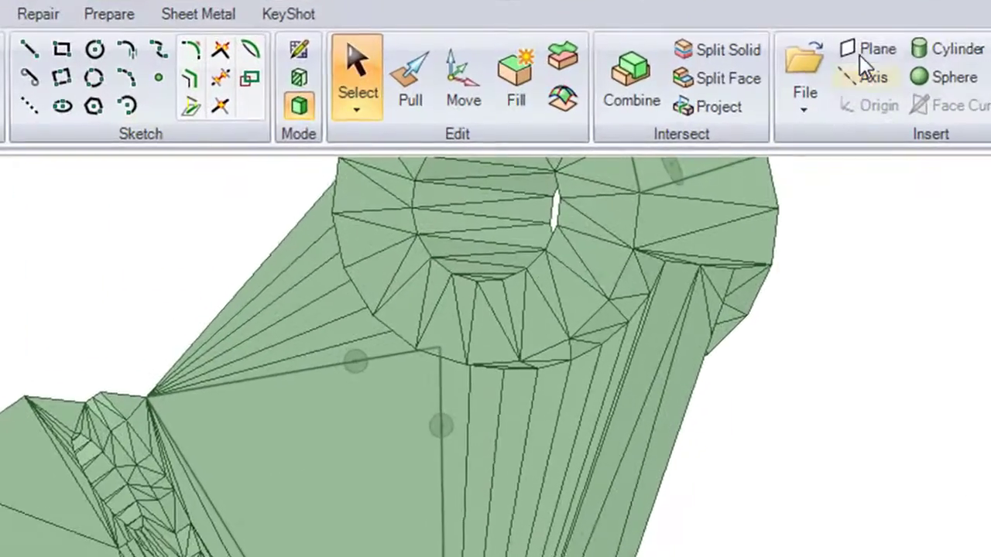
{"action": "left_click", "coordinate": [863, 53]}
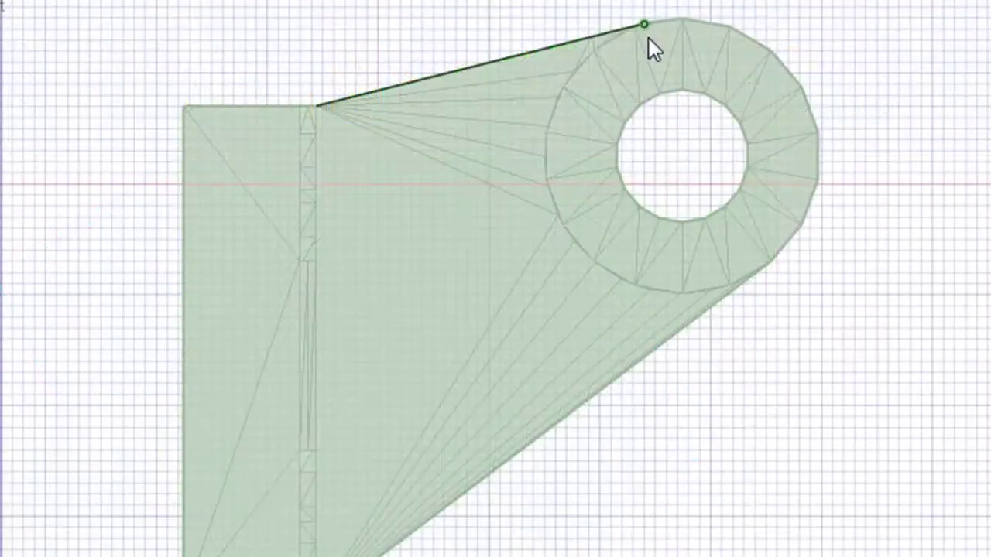
{"action": "left_click", "coordinate": [649, 38]}
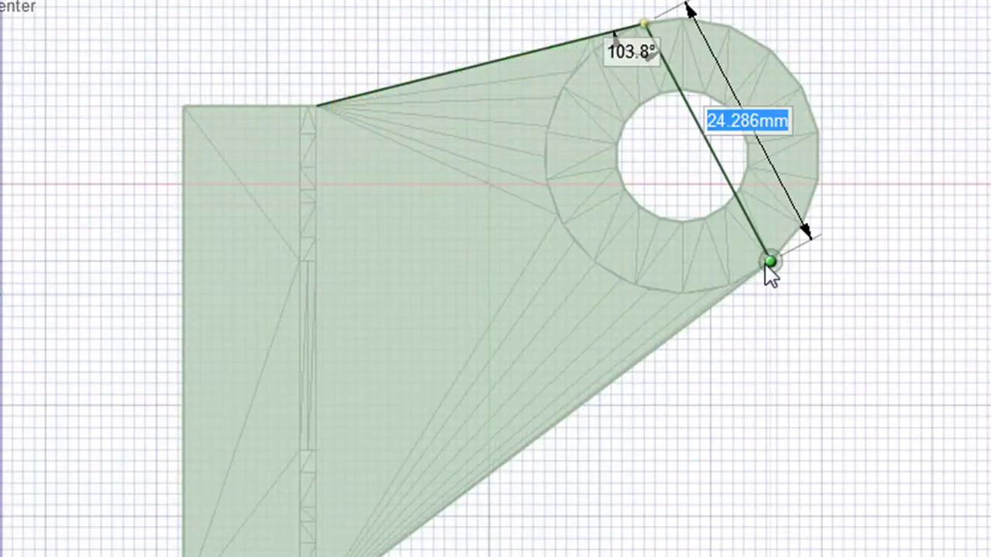
{"action": "left_click_drag", "start_coordinate": [770, 264], "coordinate": [805, 94]}
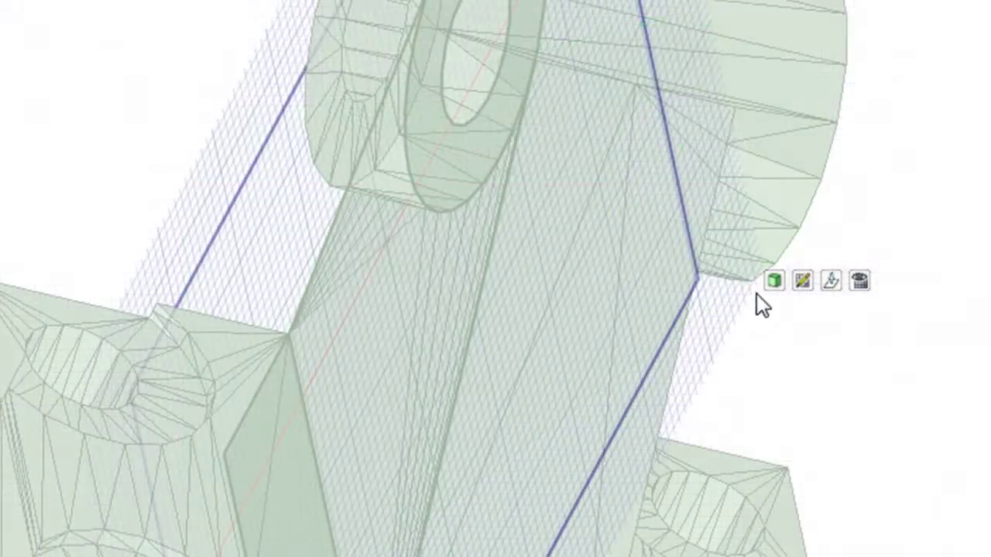
Offset the sketch grid about 9.7 mm along its normal to the bracket web's midline.
{"action": "left_click", "coordinate": [832, 284]}
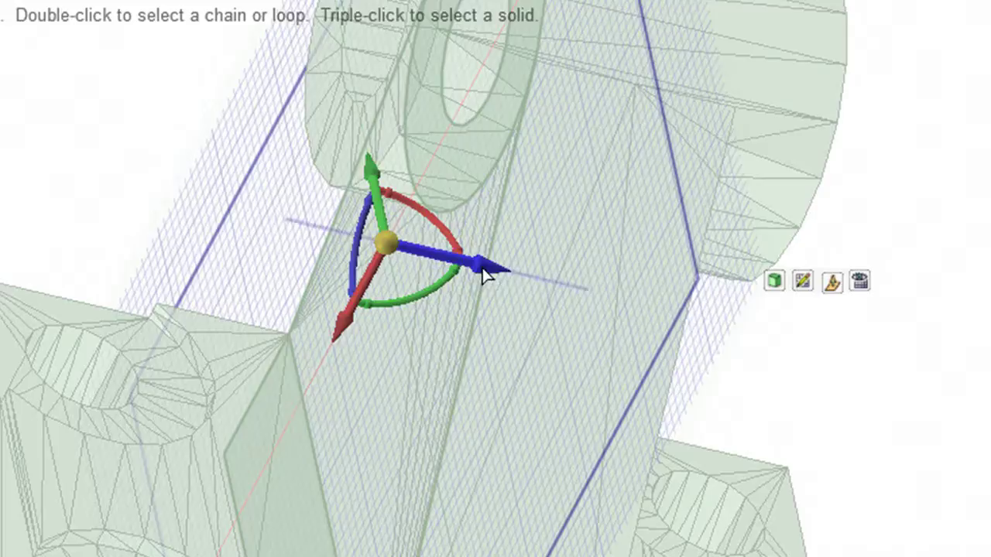
{"action": "left_click_drag", "start_coordinate": [504, 283], "coordinate": [546, 302]}
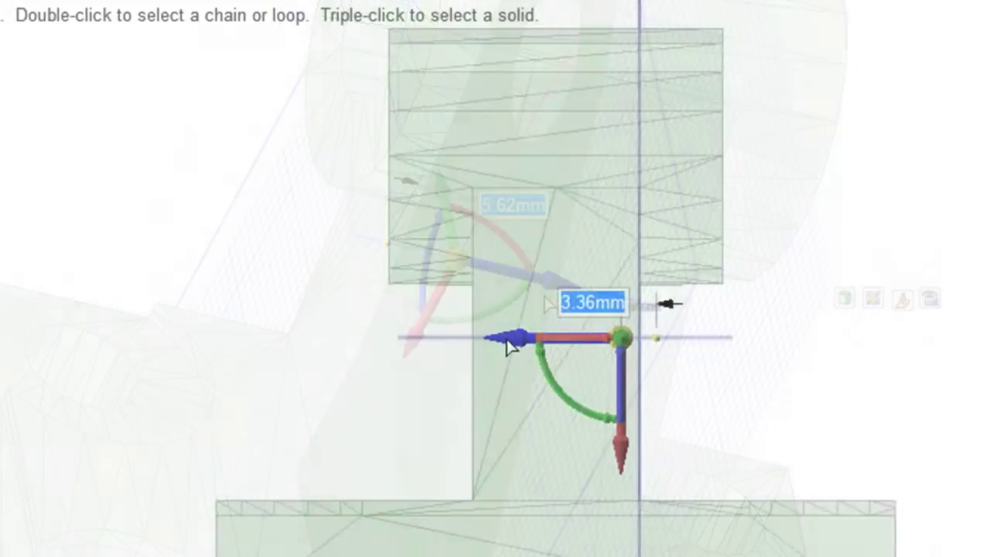
{"action": "left_click_drag", "start_coordinate": [513, 348], "coordinate": [446, 352]}
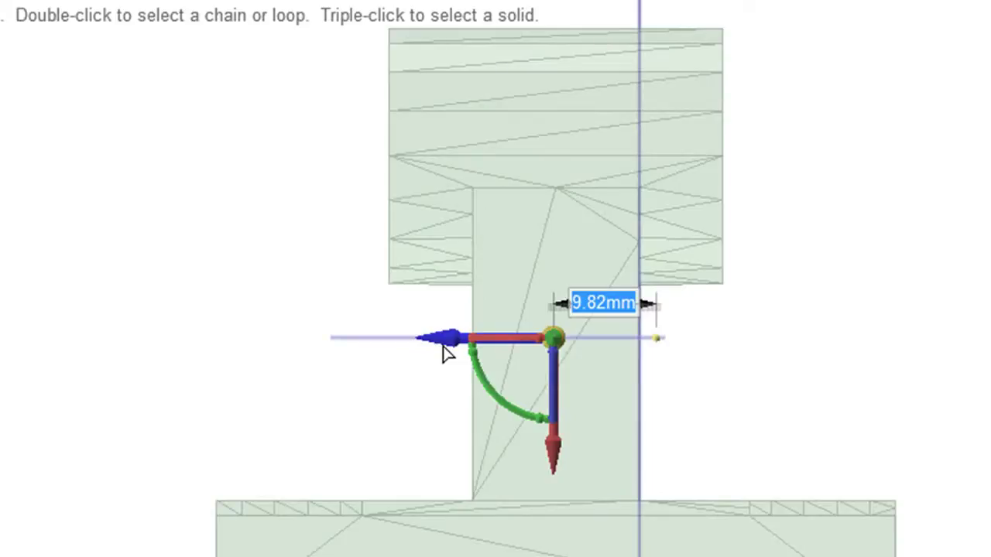
{"action": "left_click_drag", "start_coordinate": [446, 353], "coordinate": [449, 358]}
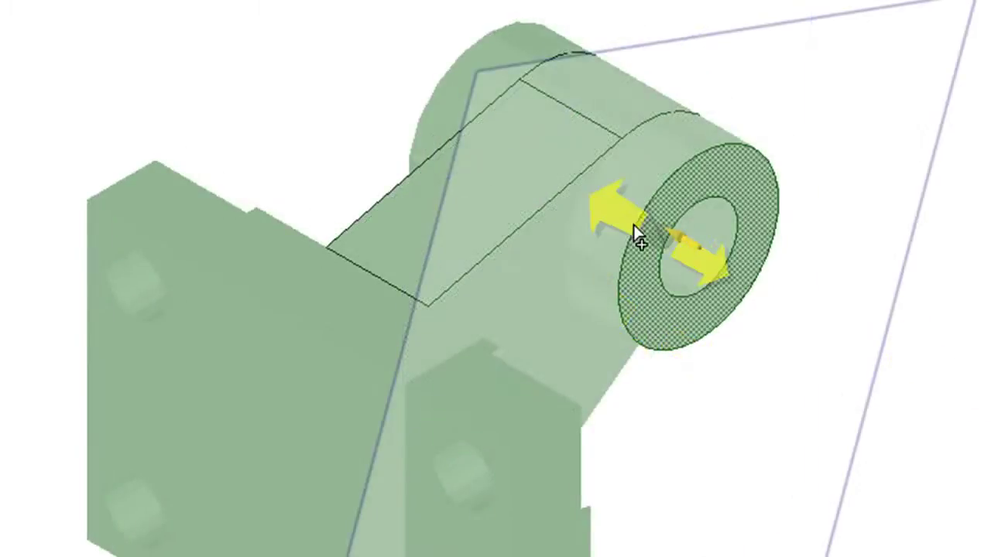
Extend the ring face into a longer boss and cut its bore through by 58.46 mm.
{"action": "mouse_move", "coordinate": [622, 223]}
{"action": "left_mouse_down"}
{"action": "mouse_move", "coordinate": [543, 191]}
{"action": "mouse_move", "coordinate": [411, 106]}
{"action": "left_mouse_up"}
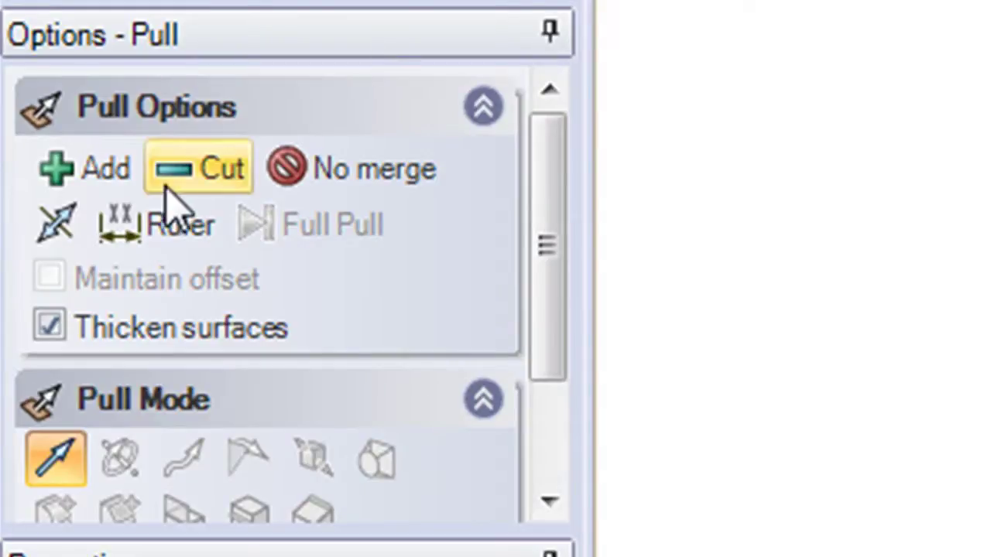
{"action": "left_click", "coordinate": [200, 176]}
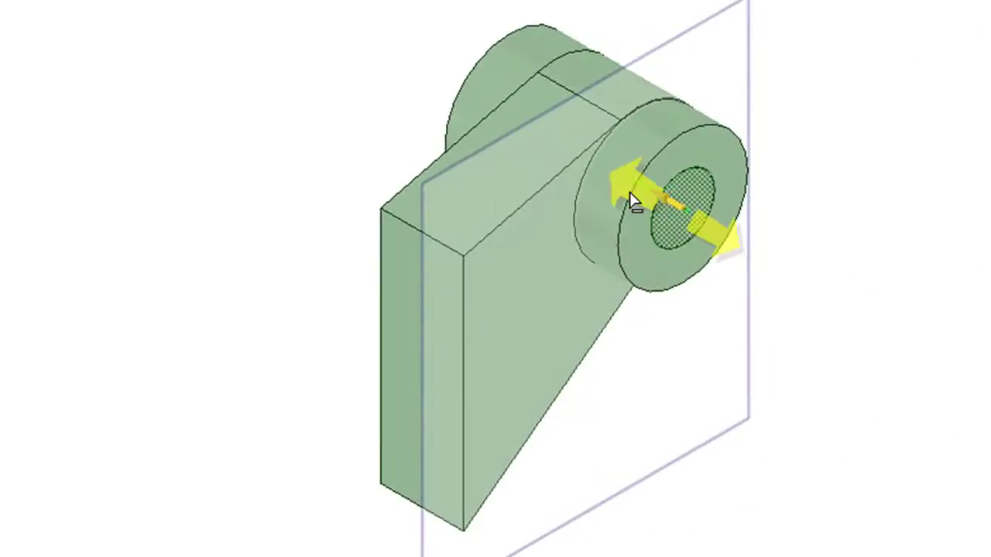
{"action": "left_click", "coordinate": [380, 73]}
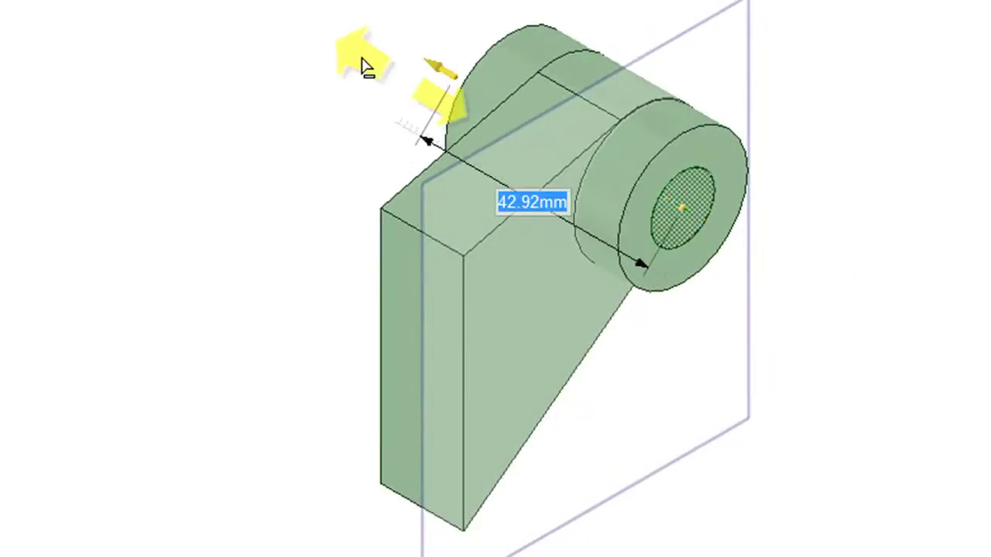
{"action": "left_click_drag", "start_coordinate": [367, 64], "coordinate": [367, 68]}
{"action": "key", "text": "Return"}
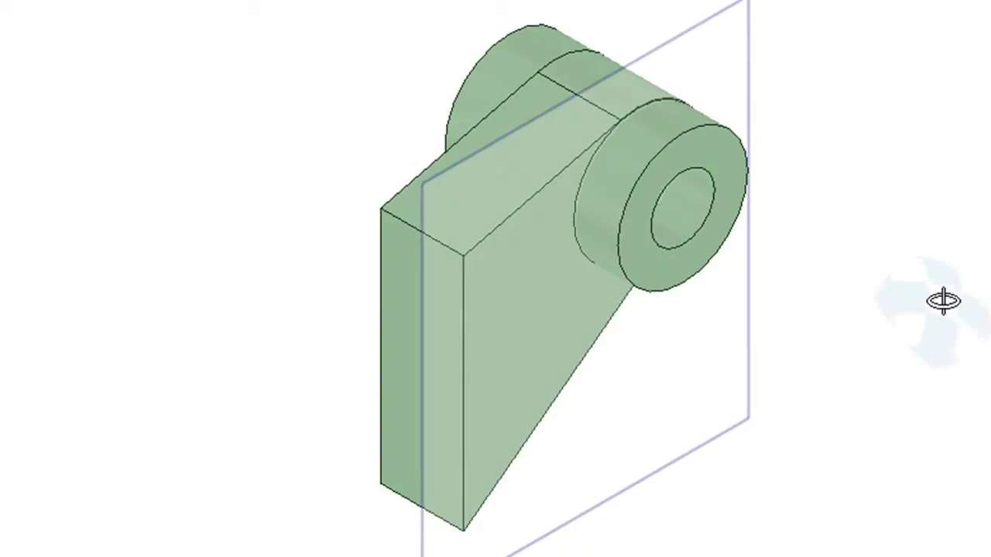
{"action": "middle_click_drag", "start_coordinate": [944, 299], "coordinate": [856, 250]}
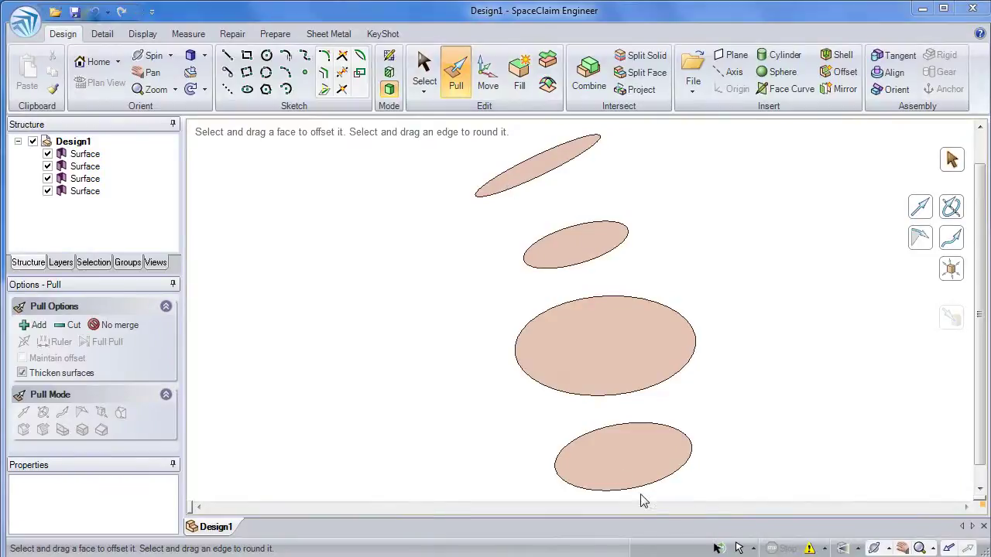
Blend through the four ellipse faces bottom to top with Ruled segments unchecked.
{"action": "left_click", "coordinate": [631, 458]}
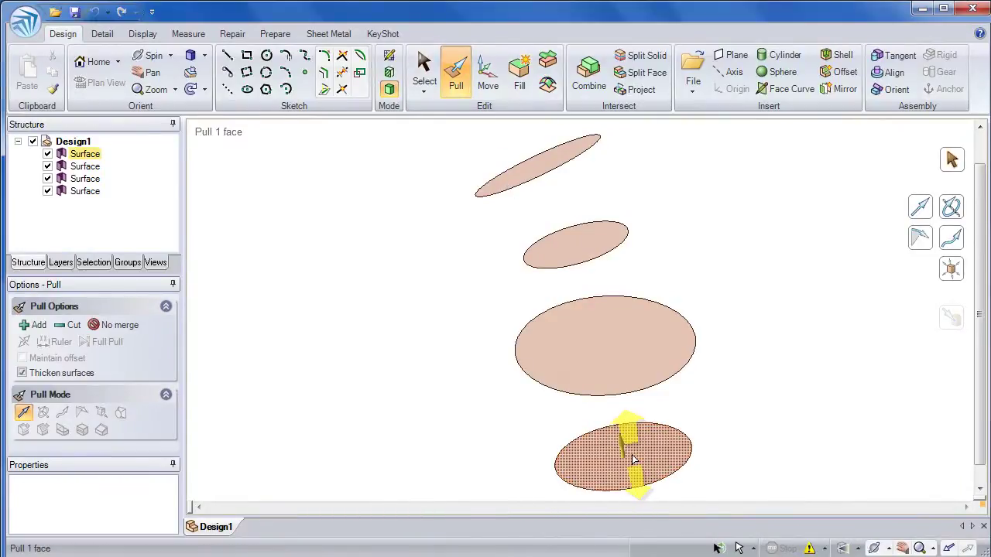
{"action": "left_click", "coordinate": [625, 341]}
{"action": "left_click", "coordinate": [624, 341], "text": "ctrl"}
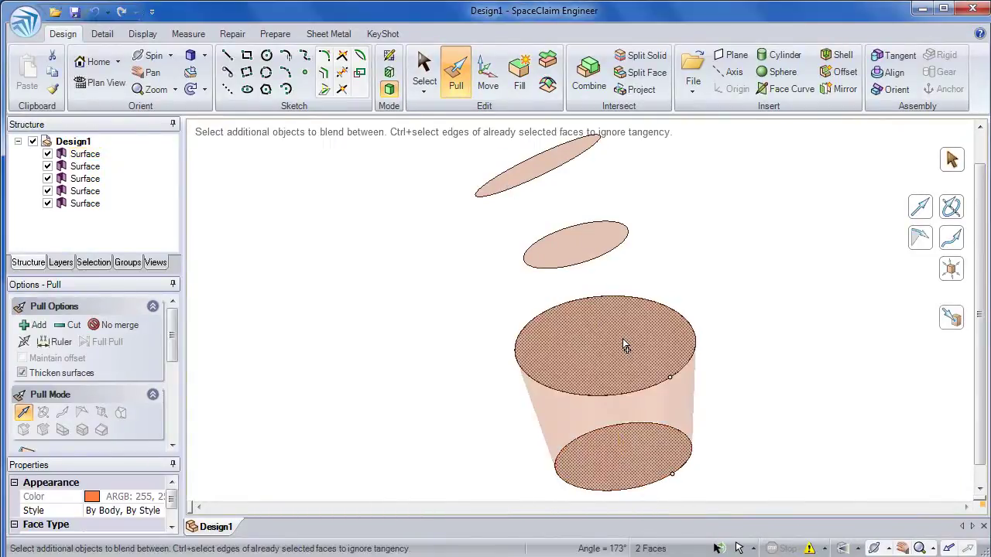
{"action": "left_click", "coordinate": [581, 260], "text": "ctrl"}
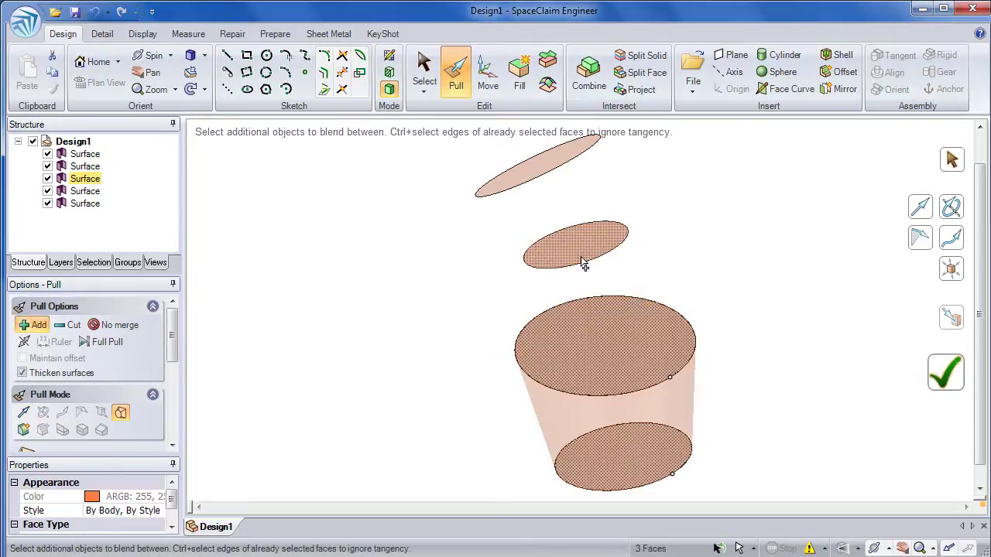
{"action": "left_click", "coordinate": [525, 180], "text": "ctrl"}
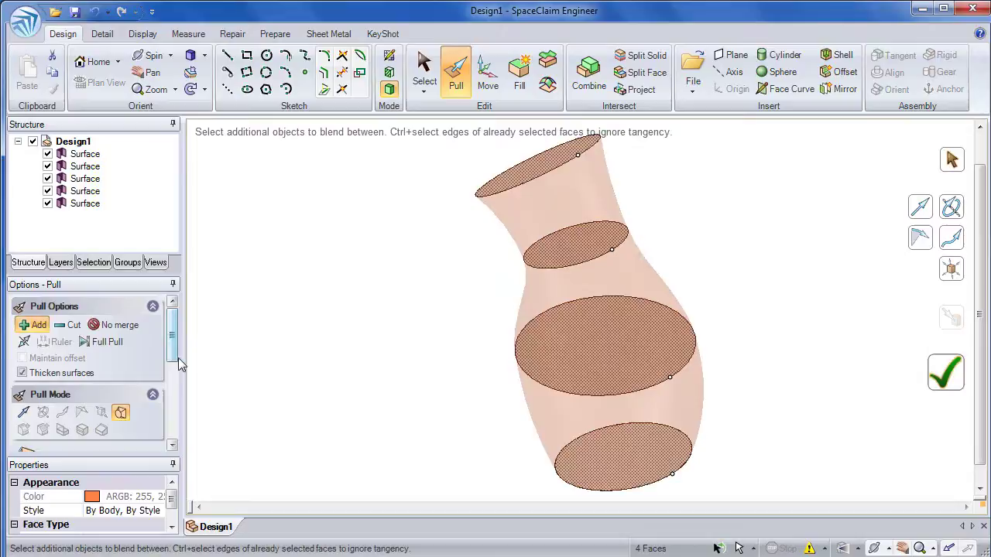
{"action": "left_click_drag", "start_coordinate": [173, 359], "coordinate": [177, 438]}
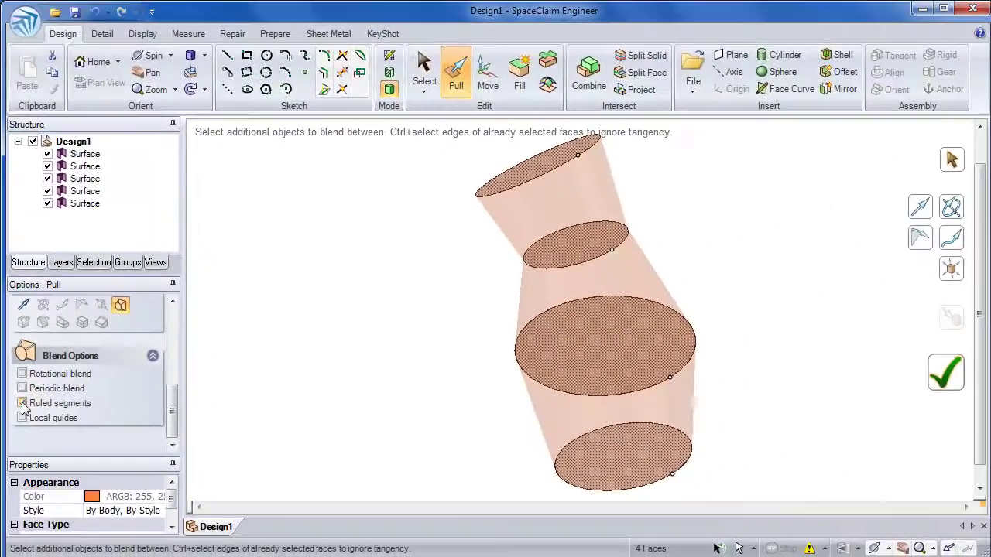
{"action": "left_click", "coordinate": [22, 404]}
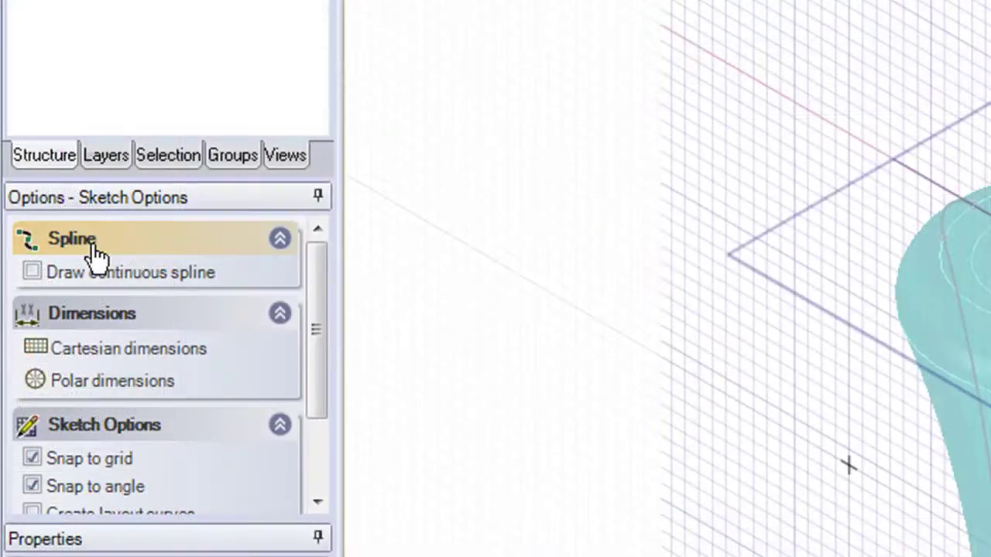
Draw a continuous freehand spline up from the body's top and drag its control points to bend the upper end.
{"action": "left_click", "coordinate": [32, 273]}
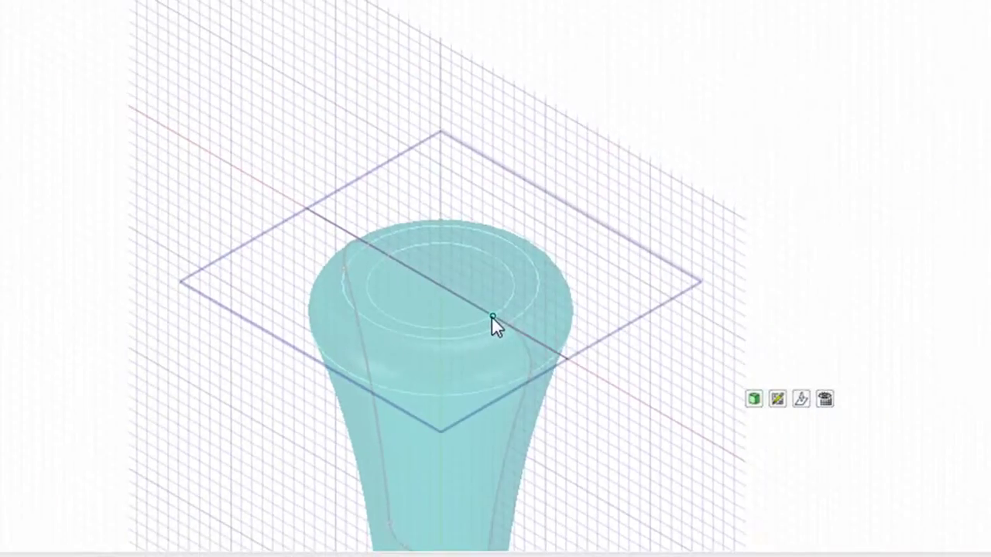
{"action": "mouse_move", "coordinate": [500, 272]}
{"action": "left_mouse_down"}
{"action": "mouse_move", "coordinate": [533, 209]}
{"action": "mouse_move", "coordinate": [538, 167]}
{"action": "mouse_move", "coordinate": [628, 84]}
{"action": "left_mouse_up"}
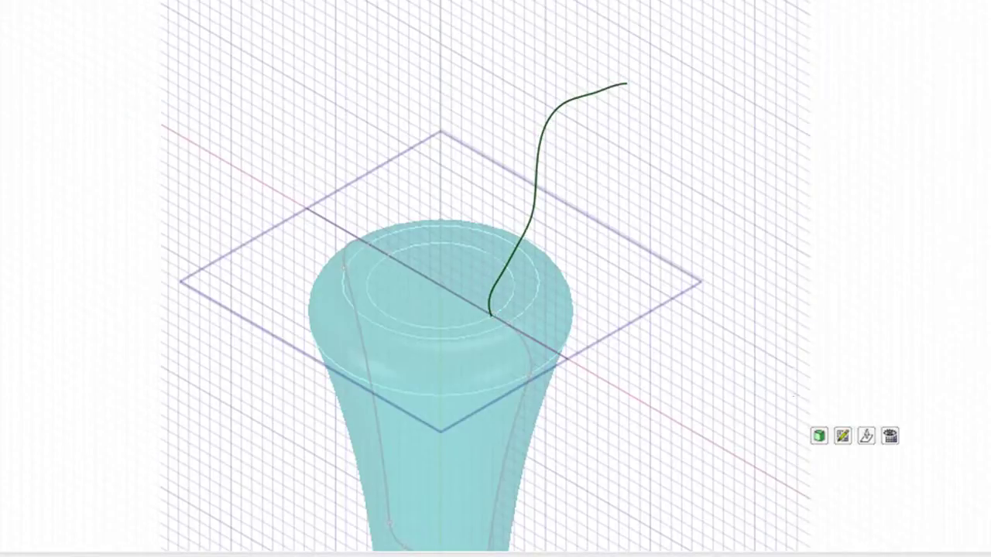
{"action": "left_click", "coordinate": [537, 183]}
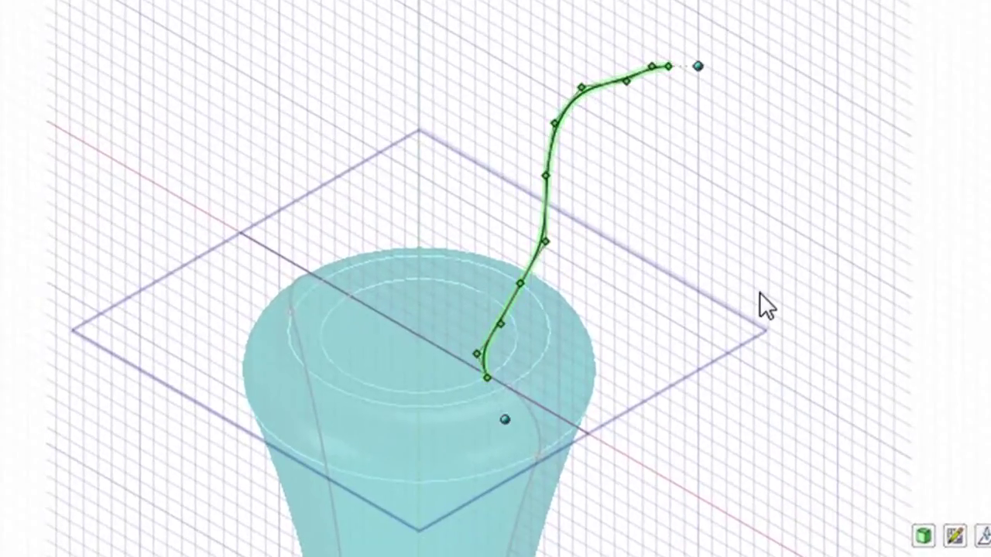
{"action": "mouse_move", "coordinate": [547, 241]}
{"action": "left_mouse_down"}
{"action": "mouse_move", "coordinate": [576, 258]}
{"action": "mouse_move", "coordinate": [515, 227]}
{"action": "mouse_move", "coordinate": [547, 233]}
{"action": "left_mouse_up"}
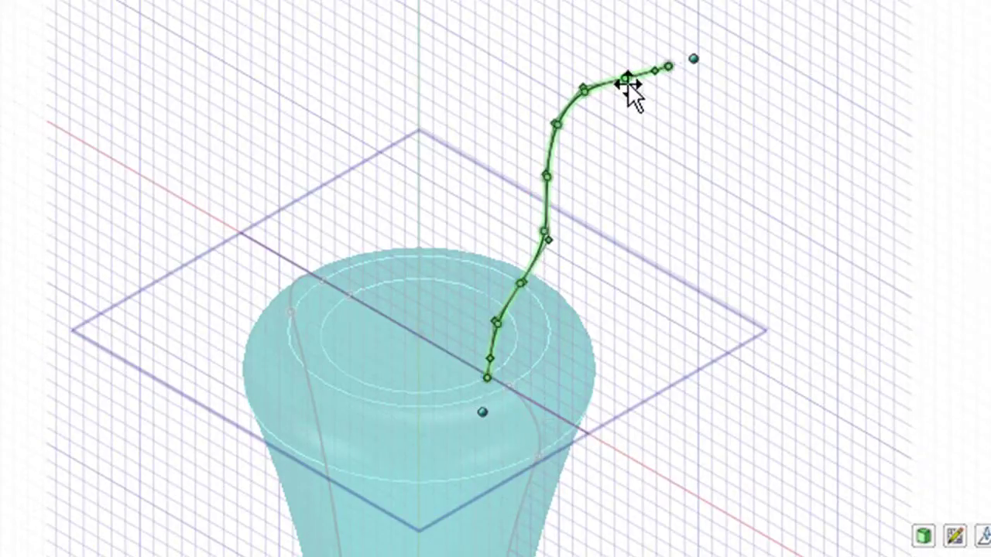
{"action": "left_click_drag", "start_coordinate": [627, 81], "coordinate": [655, 100]}
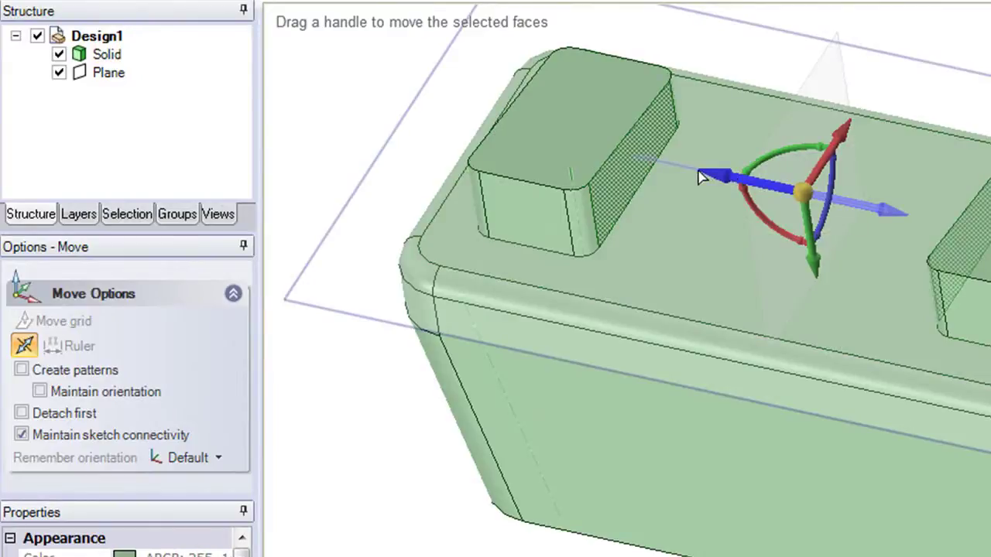
Move the pad faces outward symmetrically to about 2.76 mm and rotate the inner faces to 32°.
{"action": "left_click_drag", "start_coordinate": [701, 178], "coordinate": [654, 162]}
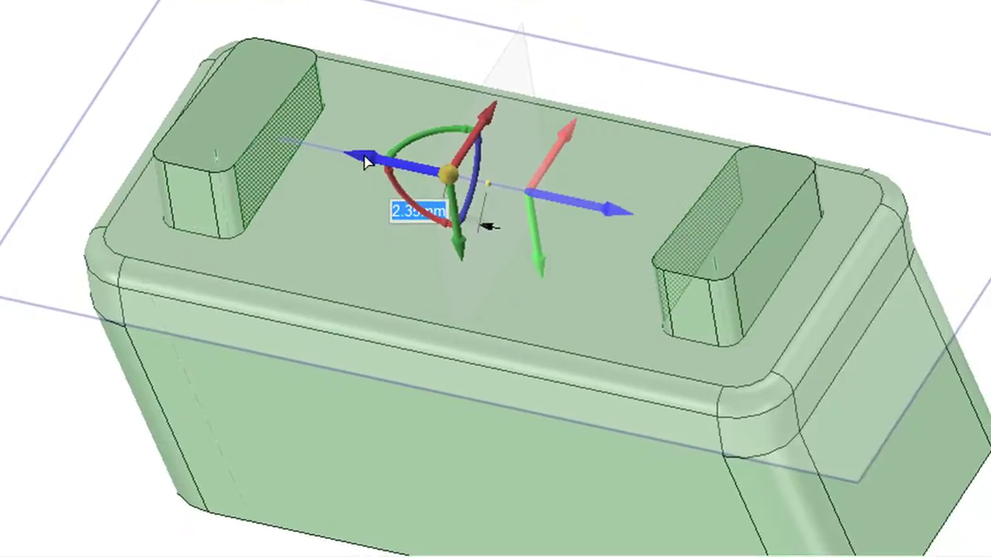
{"action": "left_click_drag", "start_coordinate": [366, 160], "coordinate": [428, 181]}
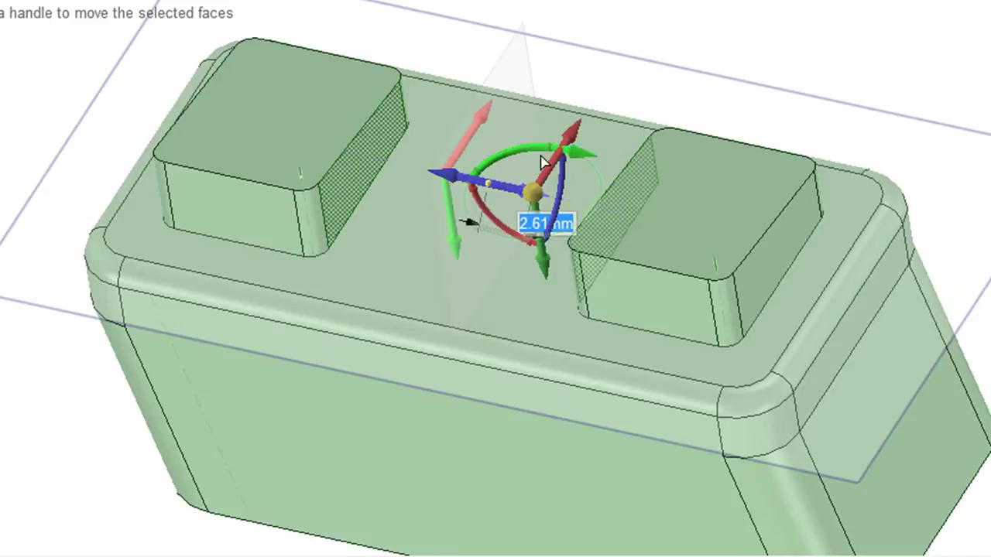
{"action": "left_click_drag", "start_coordinate": [542, 161], "coordinate": [549, 159]}
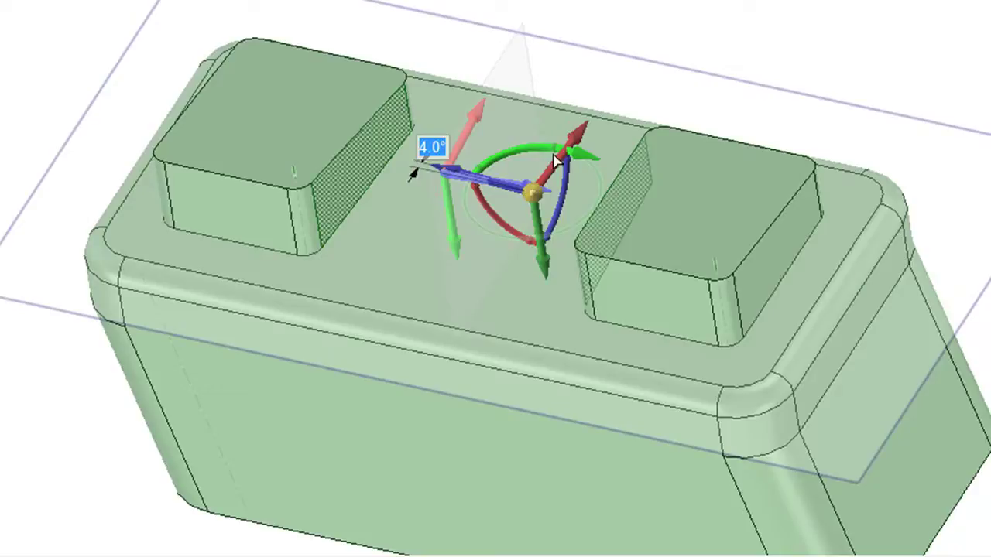
{"action": "left_click_drag", "start_coordinate": [555, 159], "coordinate": [556, 161]}
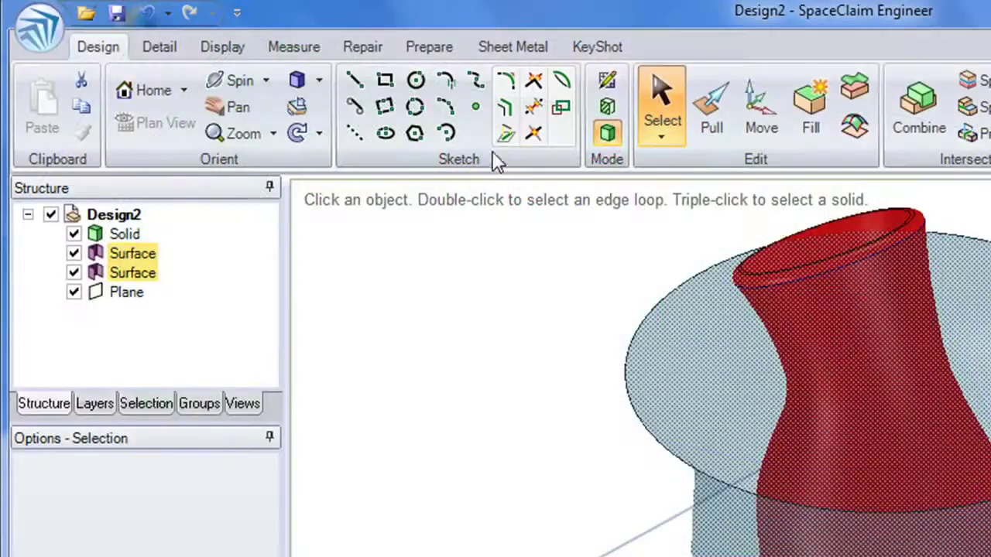
Browse the KeyShot Metals and Miscellaneous material galleries, then send the vase design to KeyShot to render.
{"action": "left_click", "coordinate": [596, 51]}
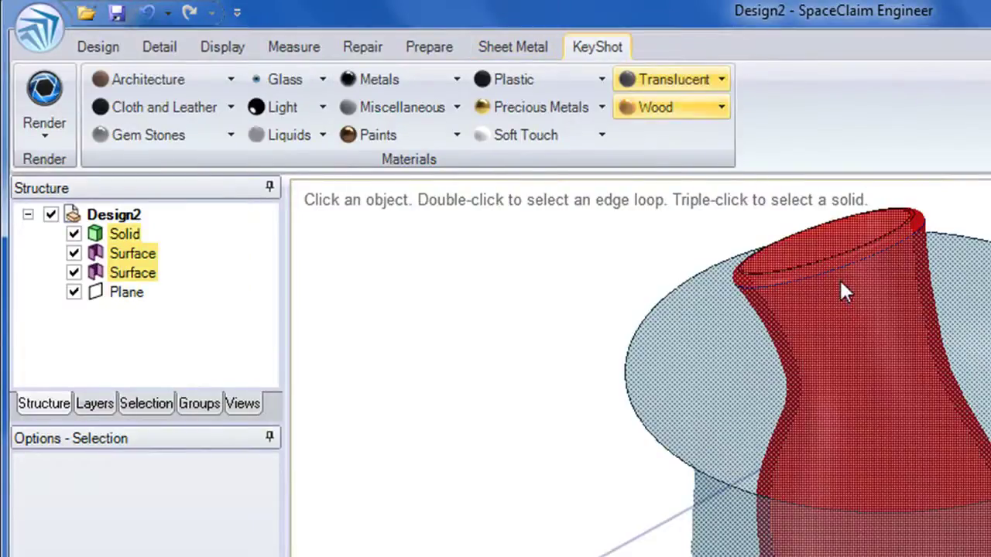
{"action": "left_click", "coordinate": [457, 80]}
{"action": "left_click", "coordinate": [457, 80]}
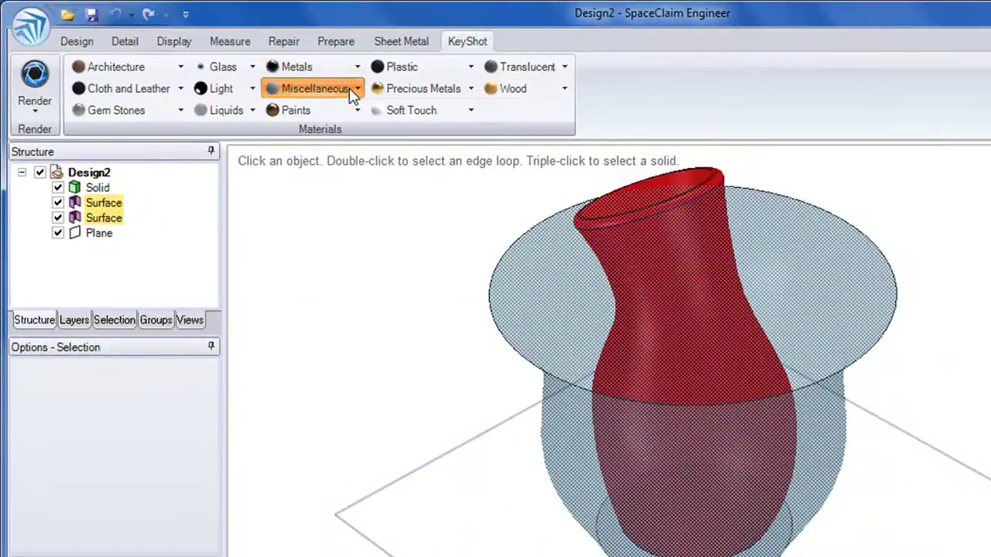
{"action": "left_click", "coordinate": [350, 89]}
{"action": "left_click", "coordinate": [350, 89]}
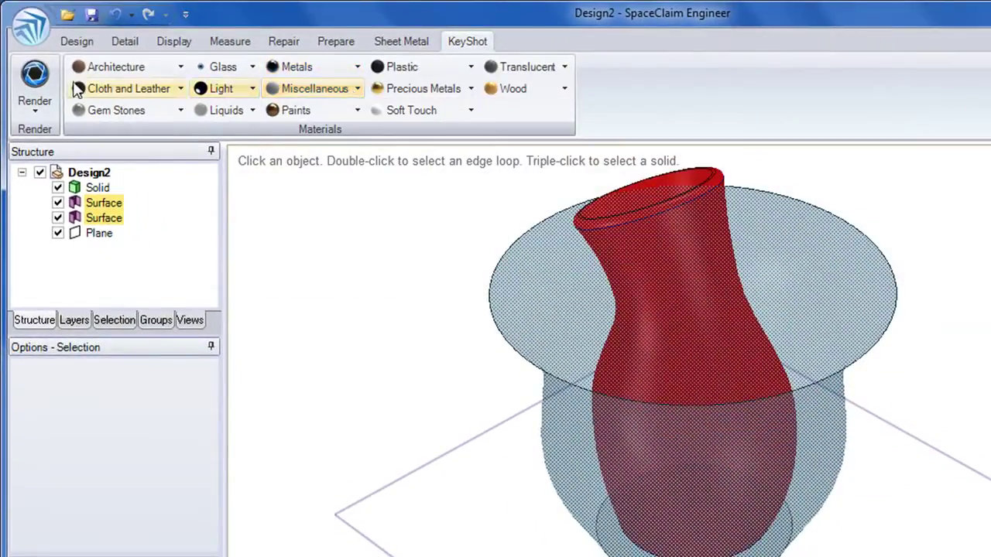
{"action": "left_click", "coordinate": [35, 81]}
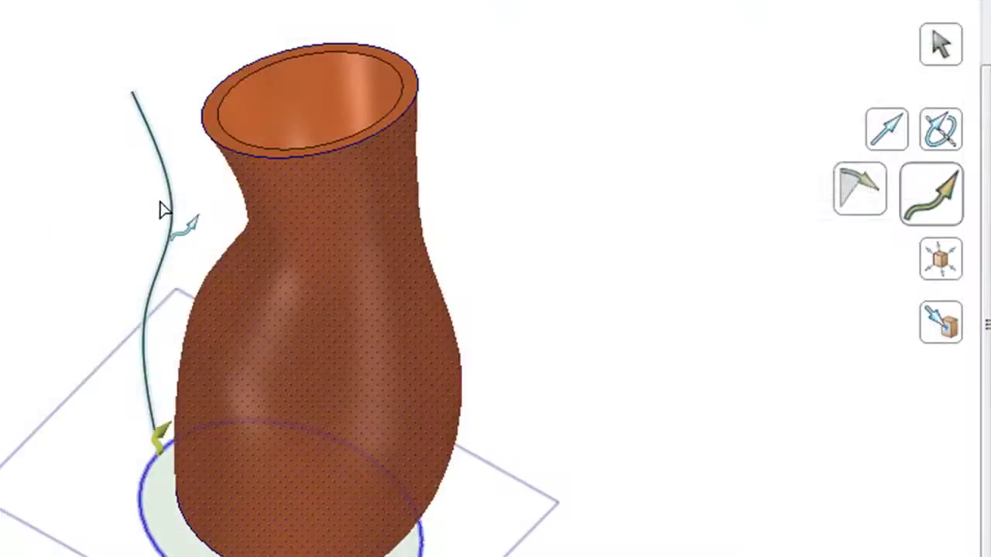
Sweep the guide curve beside the vase around the bottom circle edge into a revolved surface.
{"action": "left_click", "coordinate": [168, 215]}
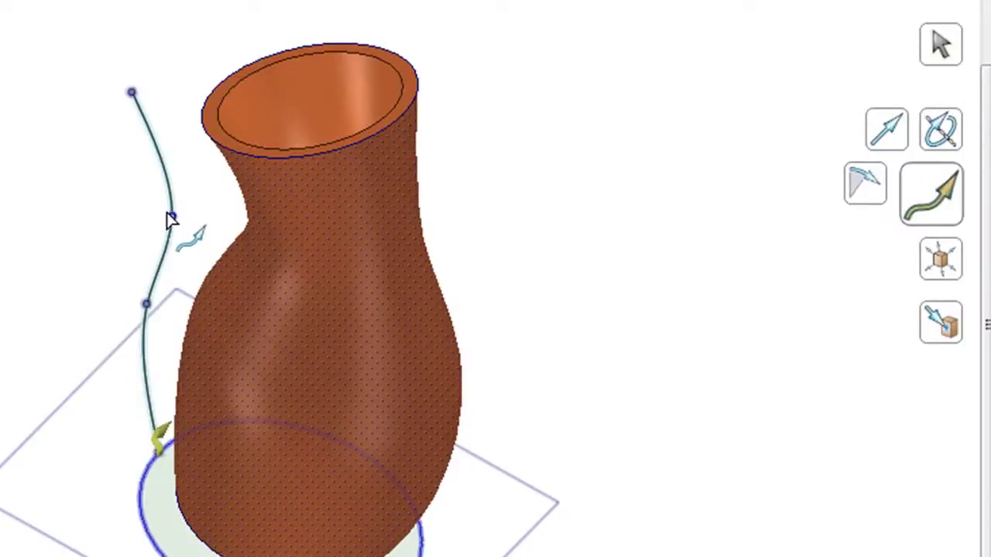
{"action": "left_click", "coordinate": [167, 213]}
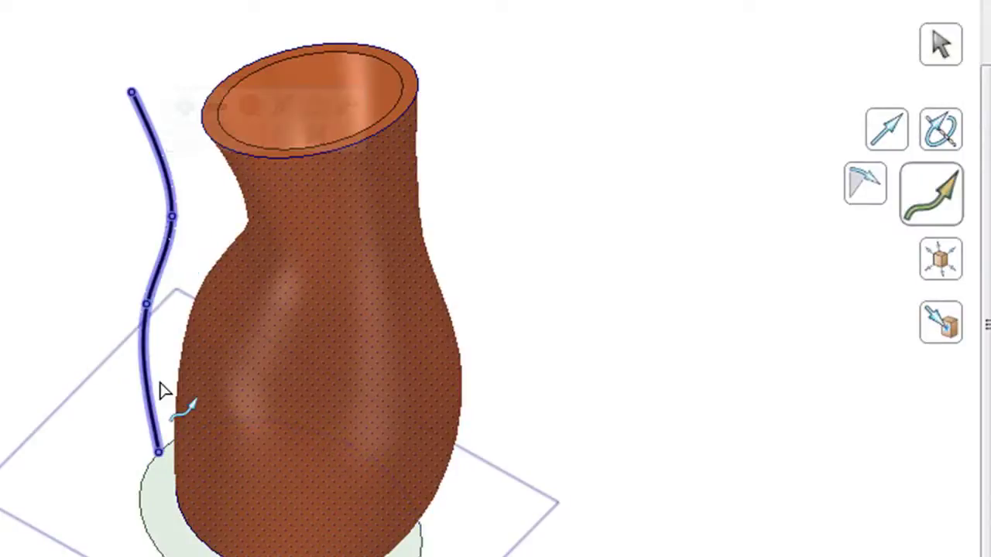
{"action": "left_click", "coordinate": [175, 530]}
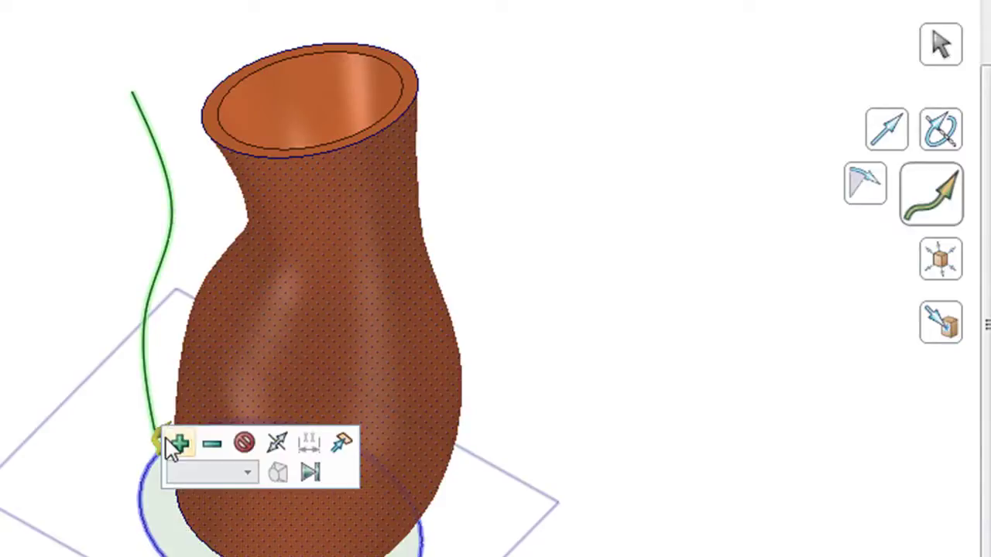
{"action": "left_click", "coordinate": [155, 445]}
{"action": "left_click_drag", "start_coordinate": [193, 422], "coordinate": [368, 396]}
{"action": "left_click_drag", "start_coordinate": [439, 433], "coordinate": [364, 554]}
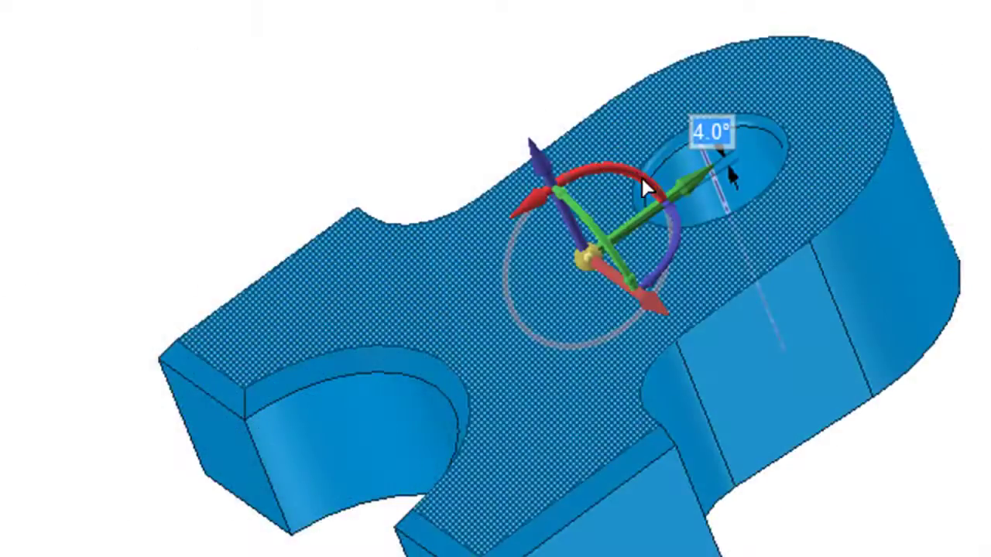